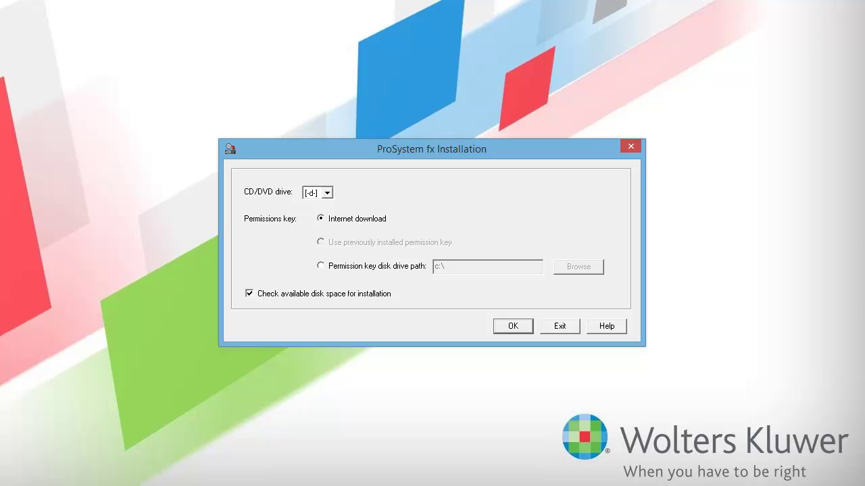
Step: Turn off the disk space check and log in with the Global fx user ID and password
left_click(249, 295)
left_click(529, 327)
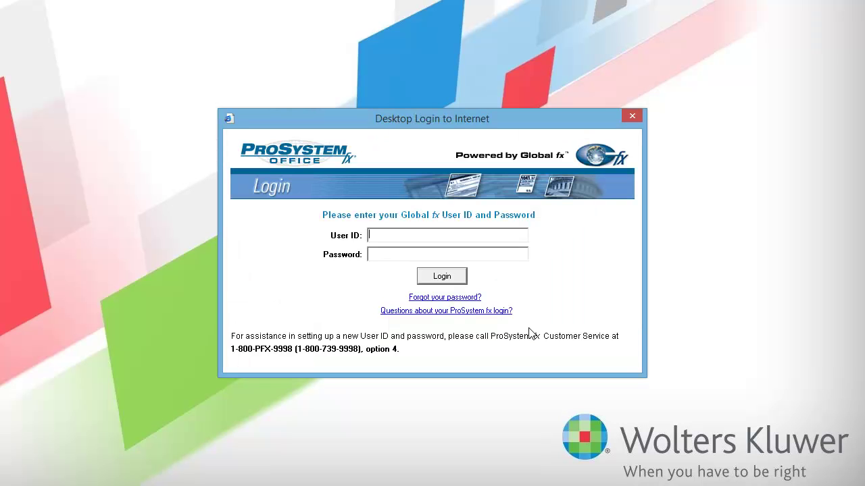
type("***********")
left_click(460, 276)
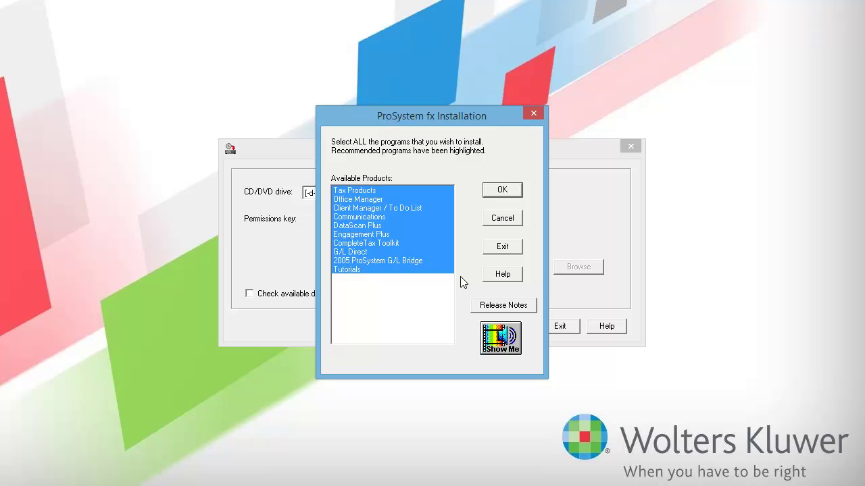
Step: Deselect Tutorials, G/L Bridge, G/L Direct, CompleteTax Toolkit, Engagement Plus, DataScan Plus and Client Manager
left_click(399, 271)
left_click(396, 261)
left_click(385, 252)
left_click(375, 244)
left_click(363, 235)
left_click(365, 226)
left_click(376, 208)
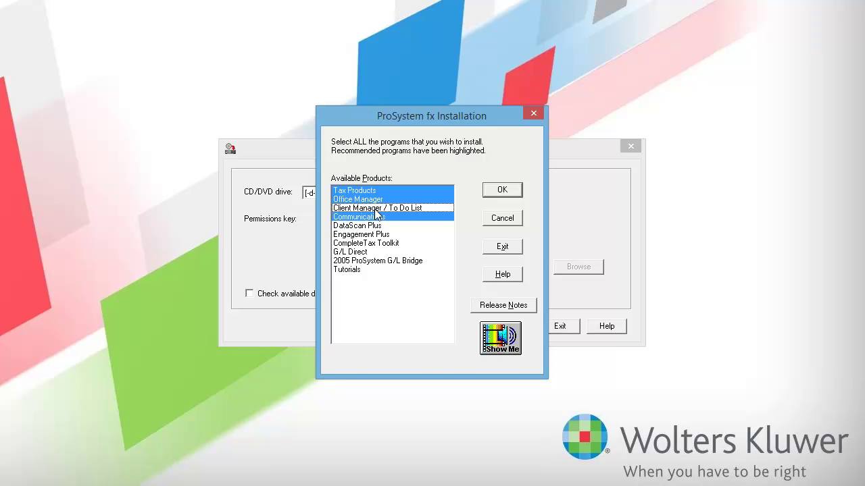
left_click(520, 189)
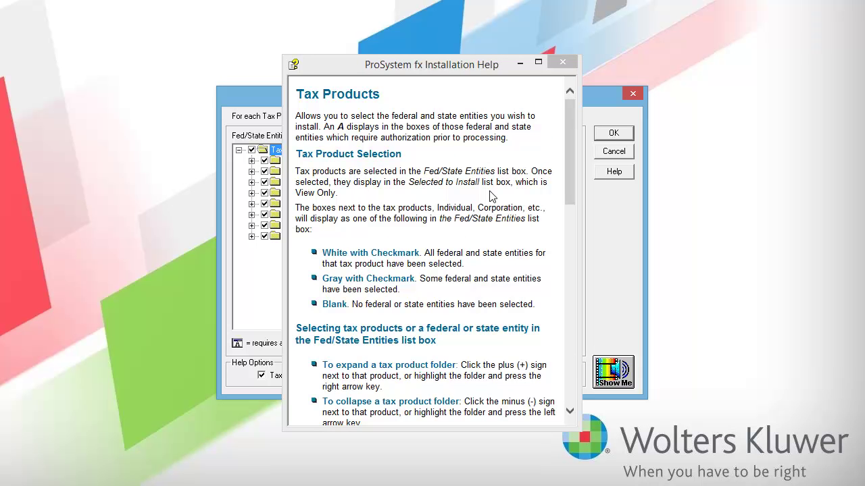
Step: Close the help text and confirm the selection with all 2005 Tax Products entities included
left_click(567, 63)
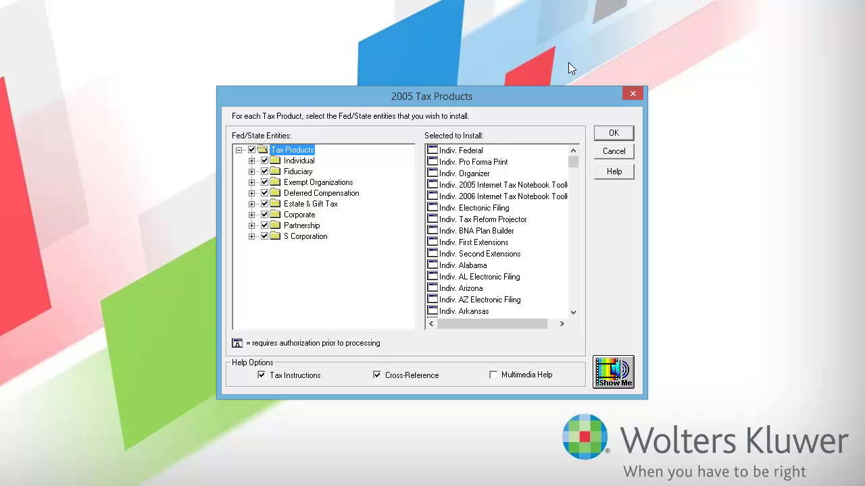
left_click(251, 150)
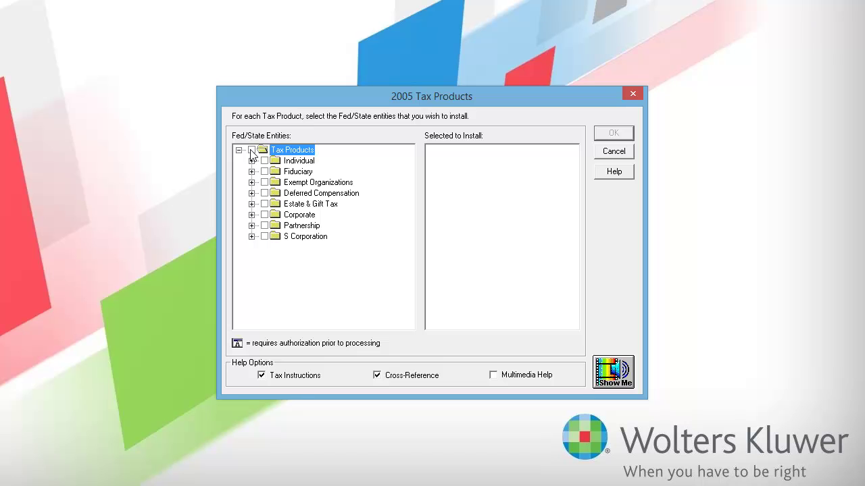
left_click(251, 150)
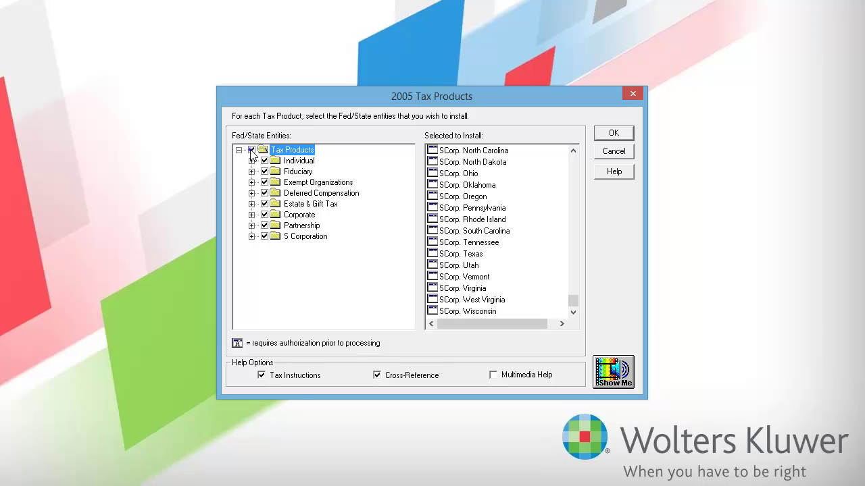
left_click(628, 135)
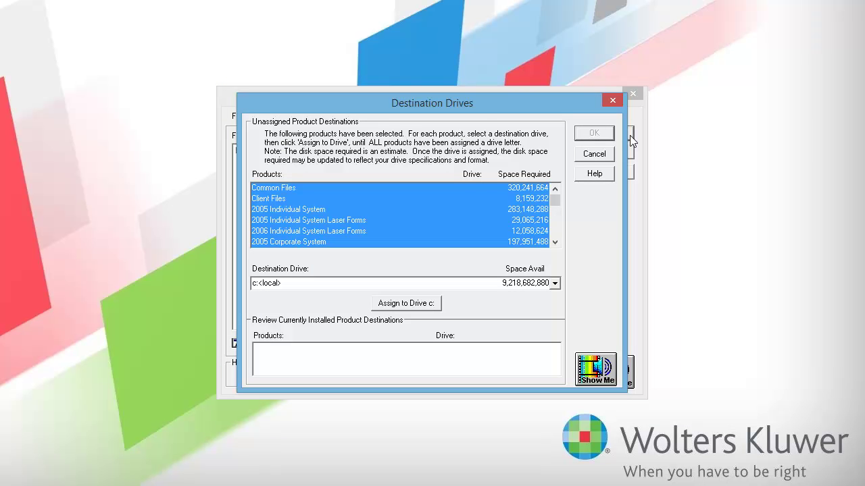
Step: Assign every selected 2005 product to local drive c: and confirm the assignments
left_click(555, 284)
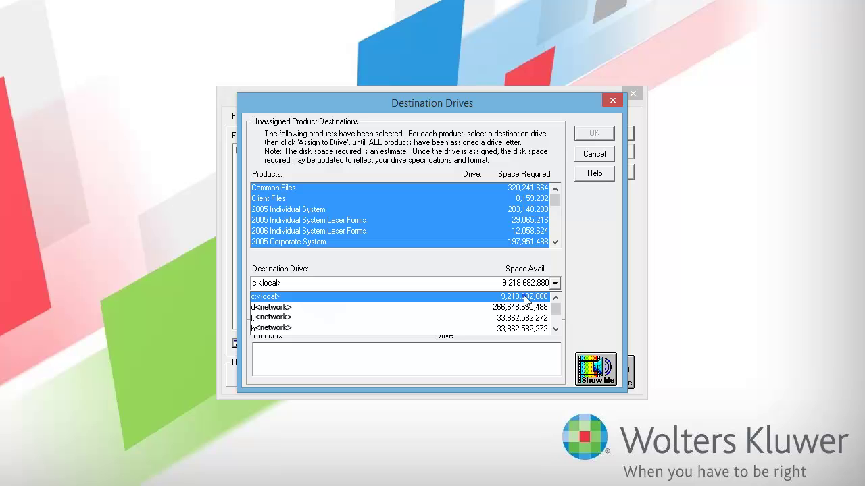
left_click(526, 298)
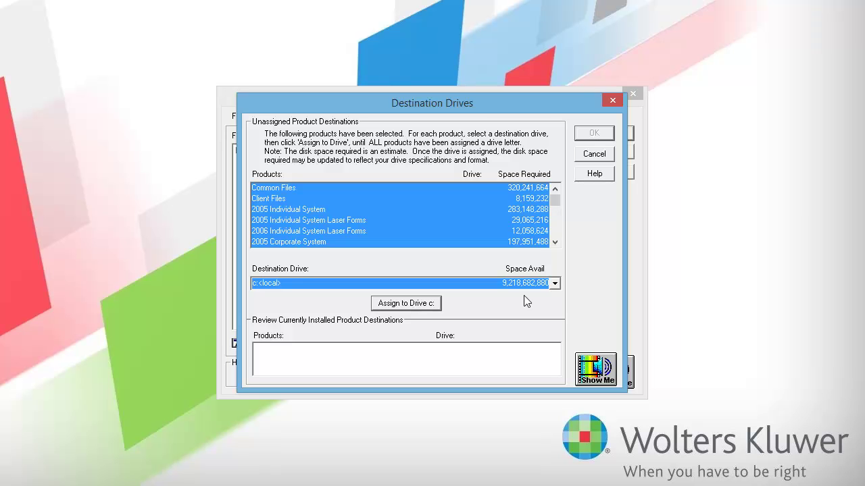
left_click(440, 306)
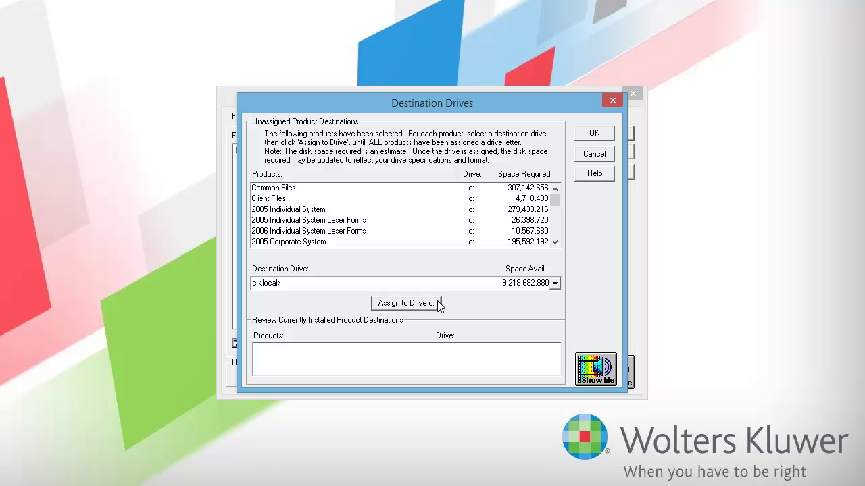
left_click(603, 136)
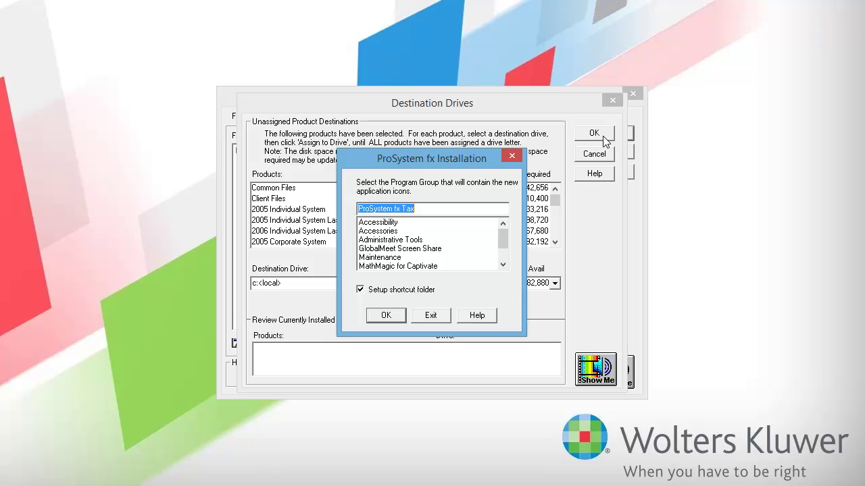
Step: Accept the ProSystem fx Tax group, install now, and restart with Office Manager auto-run disabled
left_click(397, 318)
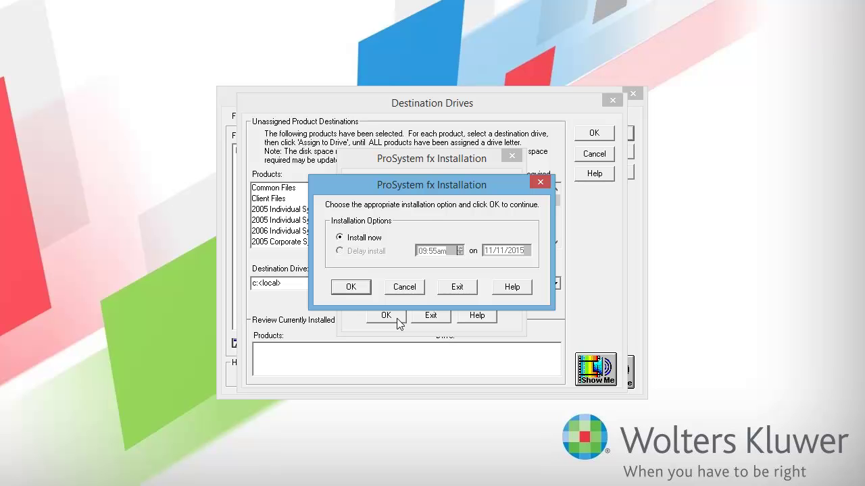
left_click(365, 289)
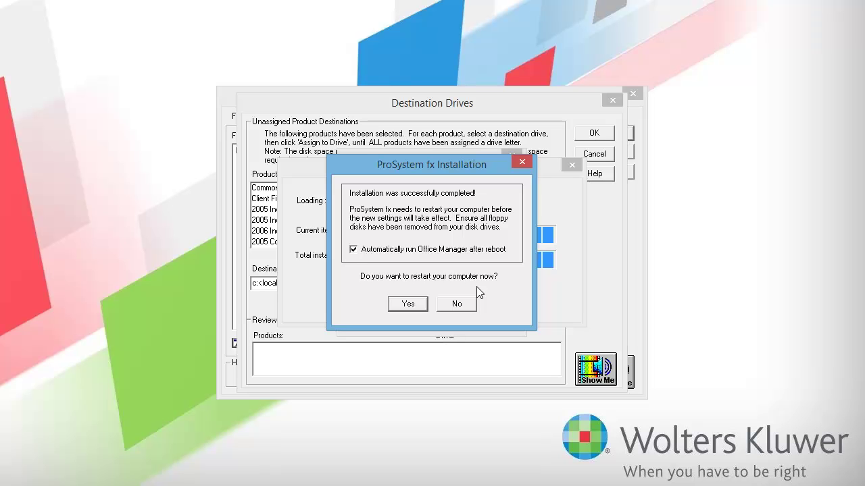
left_click(352, 249)
left_click(419, 305)
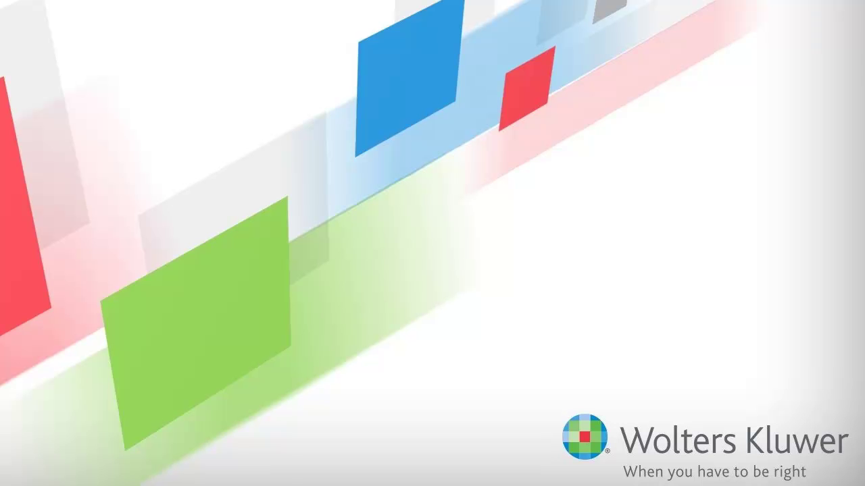
Step: Run 'd:\setup nosyschk' from the Windows Run box
key("super+r")
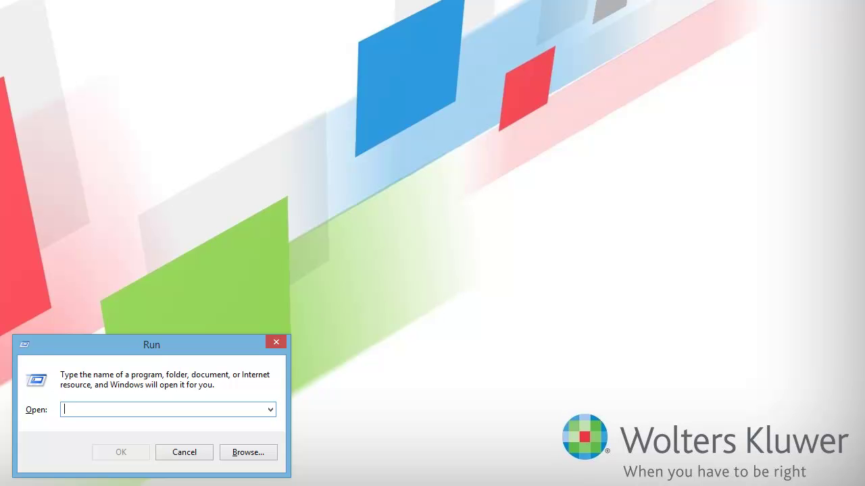
type("d:\\setup nosysch")
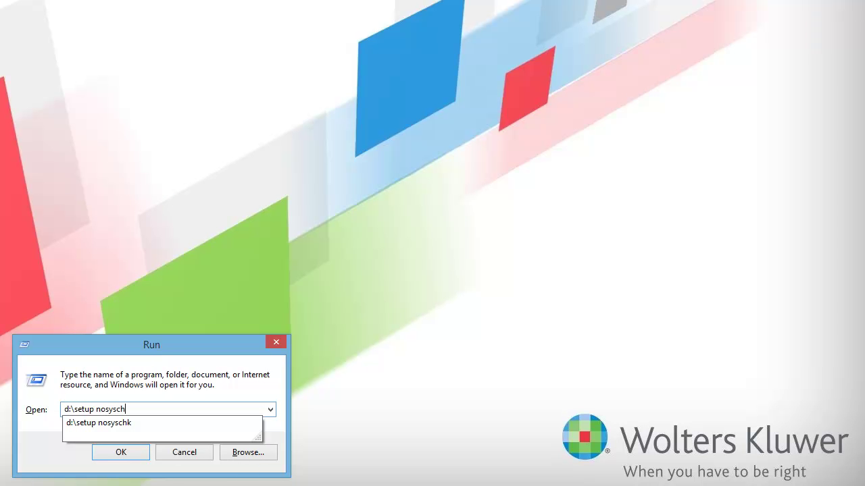
type("k")
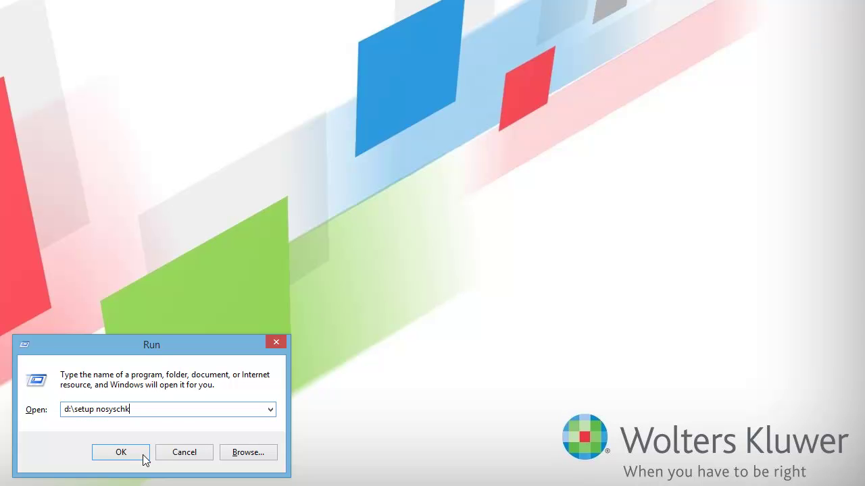
left_click(121, 452)
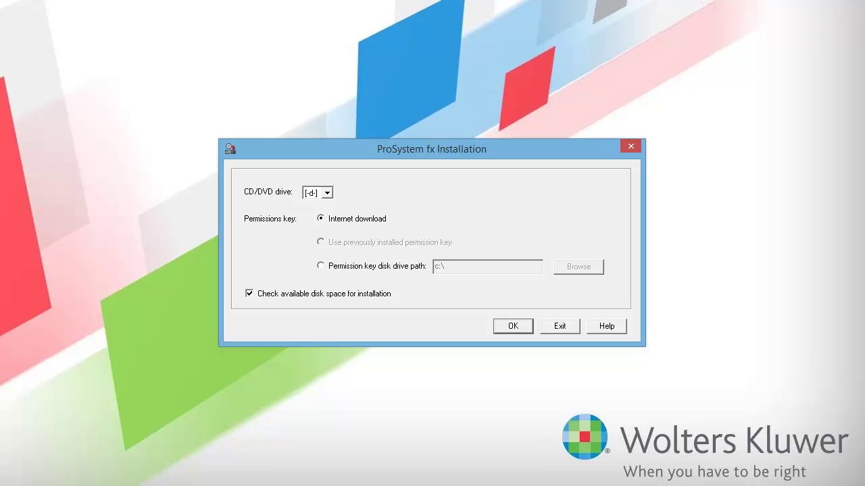
Step: Turn off the disk space check and enter the Global fx user ID and password
left_click(250, 295)
left_click(527, 327)
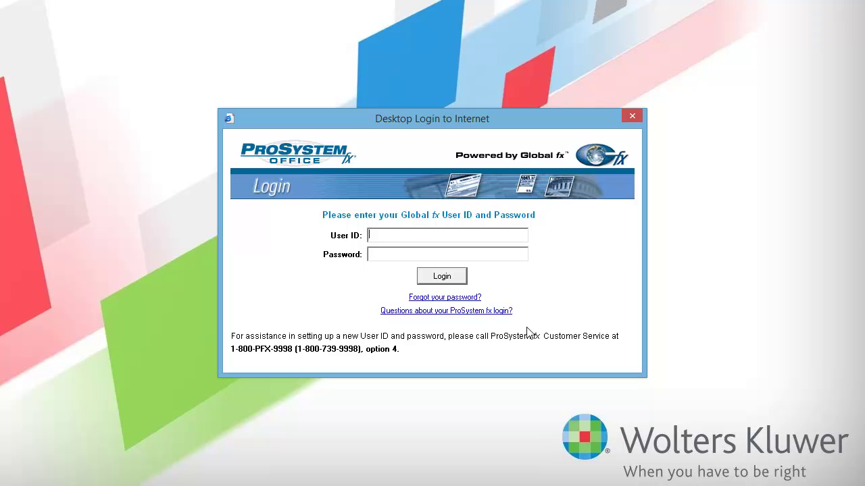
key("Tab")
type("***********")
Step: Log in and confirm the selection with all 2004 Tax Products entities included
left_click(461, 279)
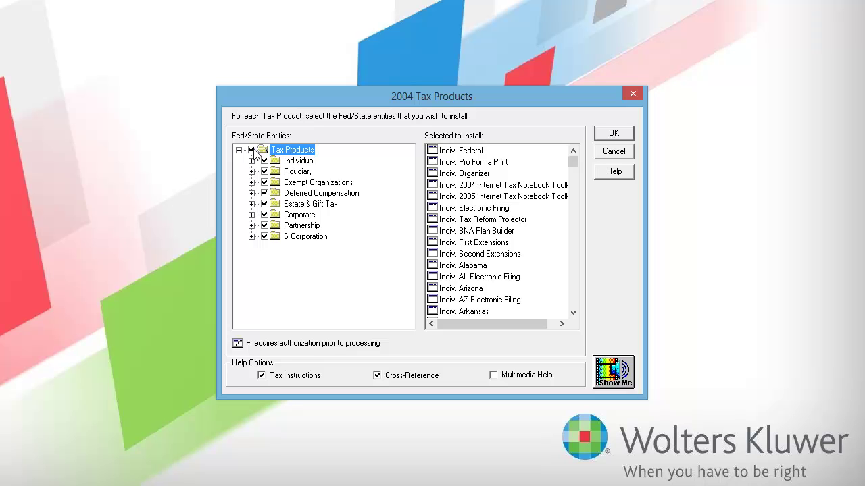
left_click(252, 150)
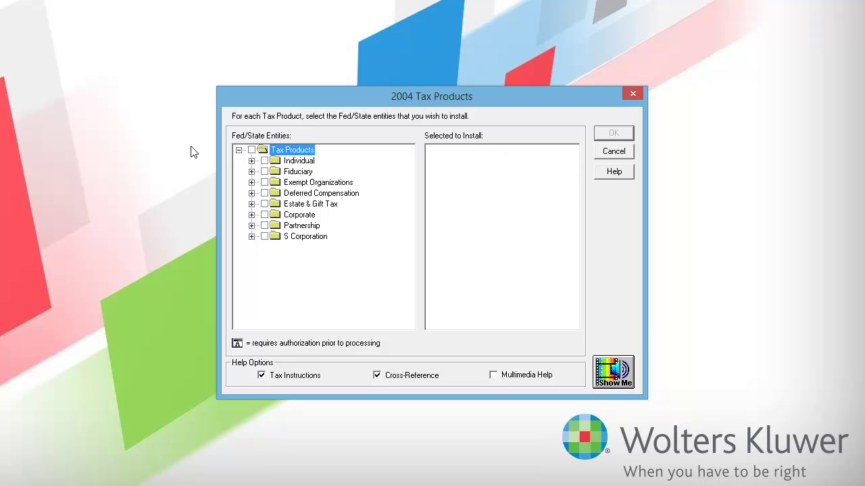
left_click(251, 150)
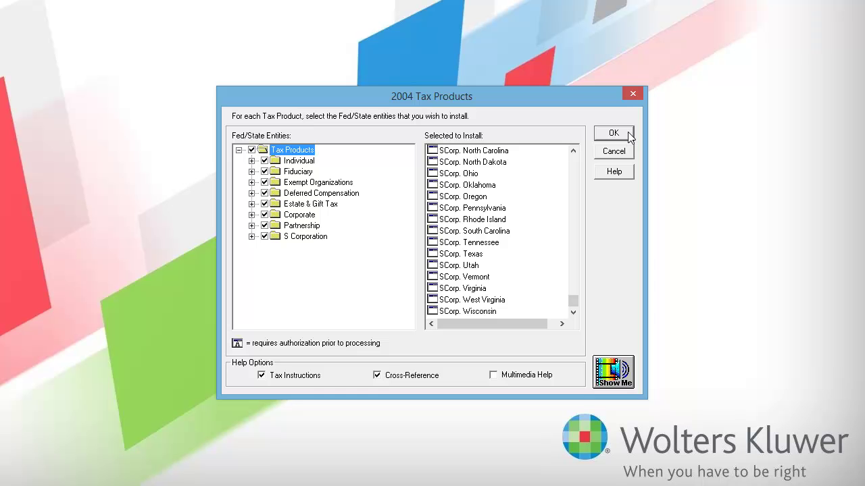
left_click(628, 133)
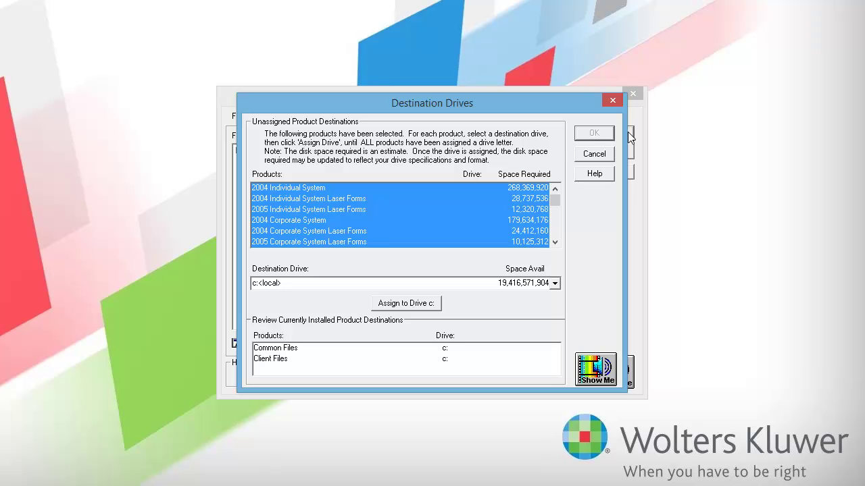
Step: Assign the 2004 products to drive c:, install under the ProSystem fx Tax group, and finish
key("Return")
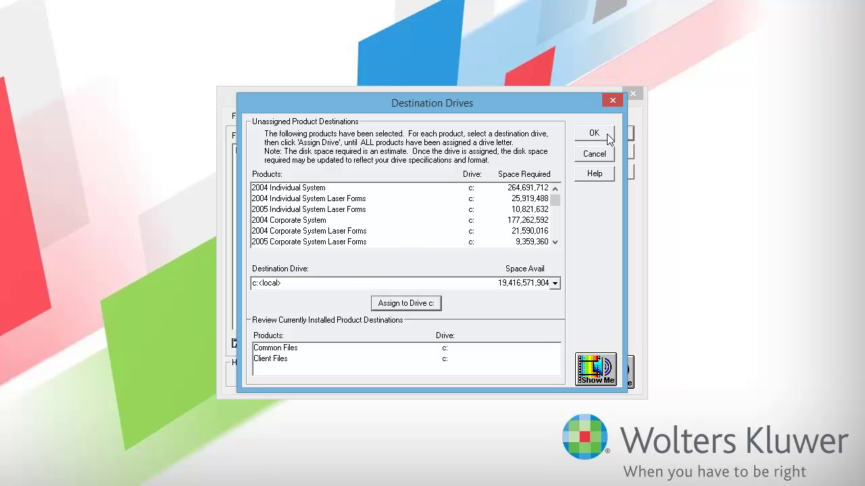
left_click(606, 134)
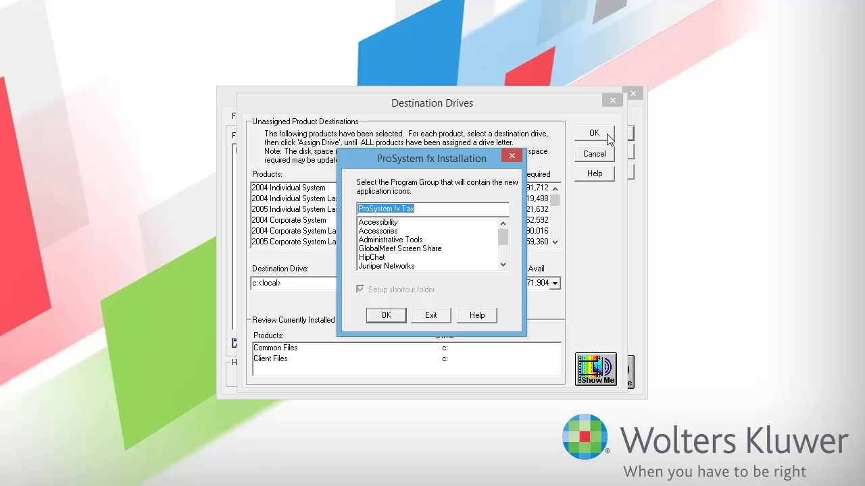
left_click(399, 317)
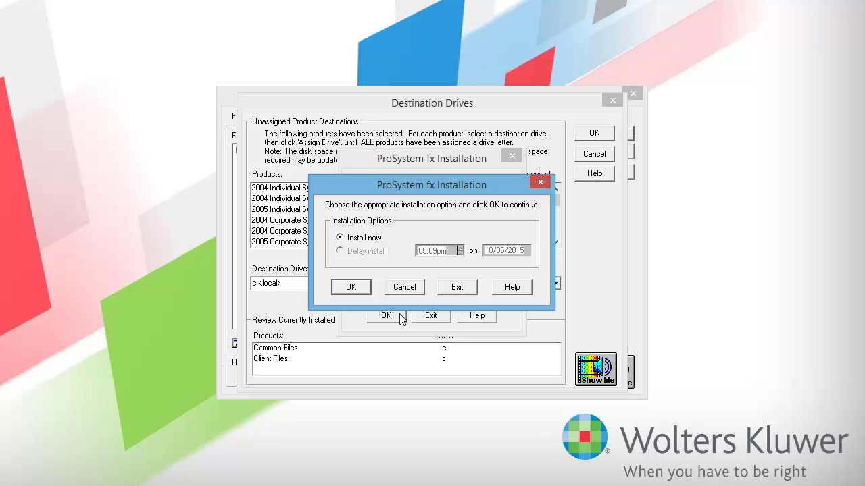
left_click(362, 285)
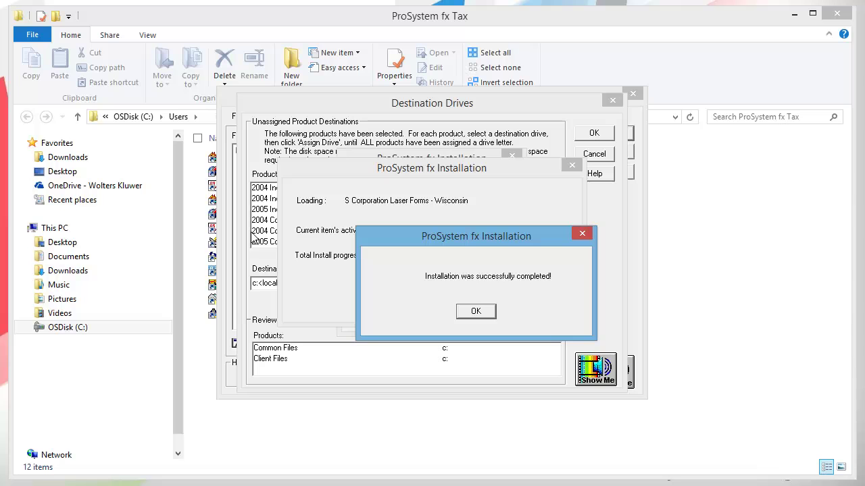
left_click(481, 313)
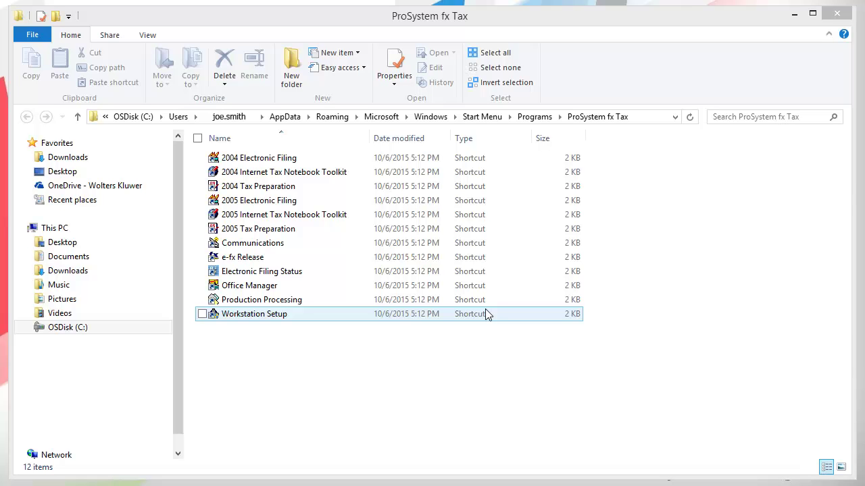